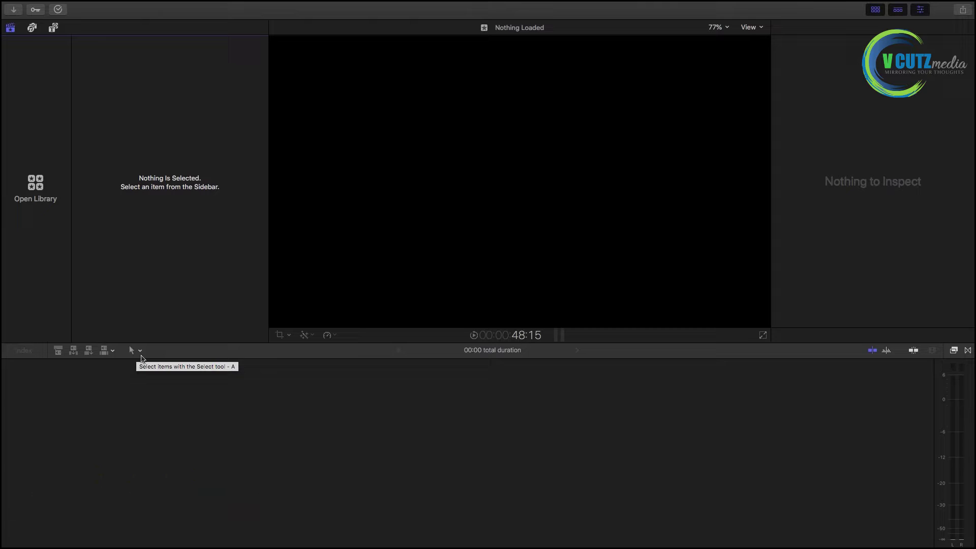
pyautogui.click(137, 351)
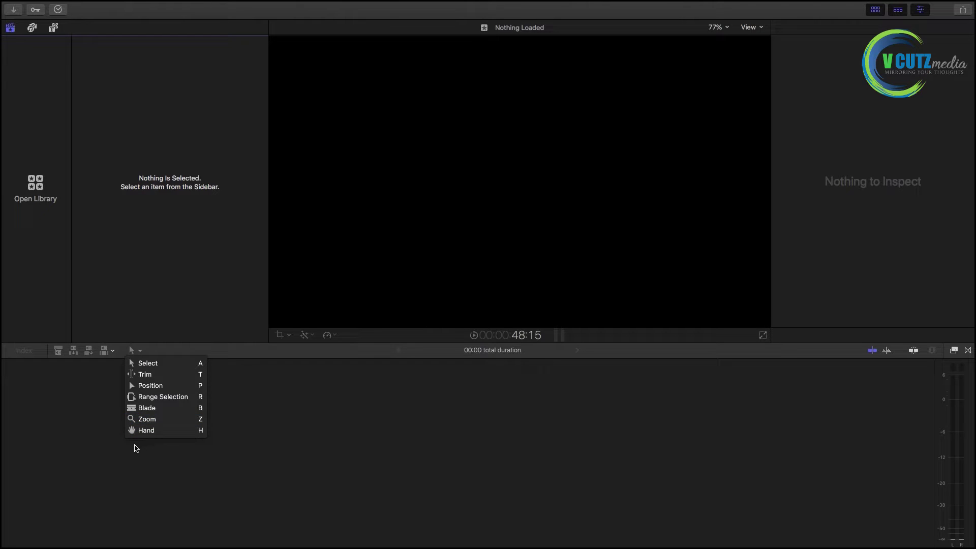
pyautogui.click(113, 446)
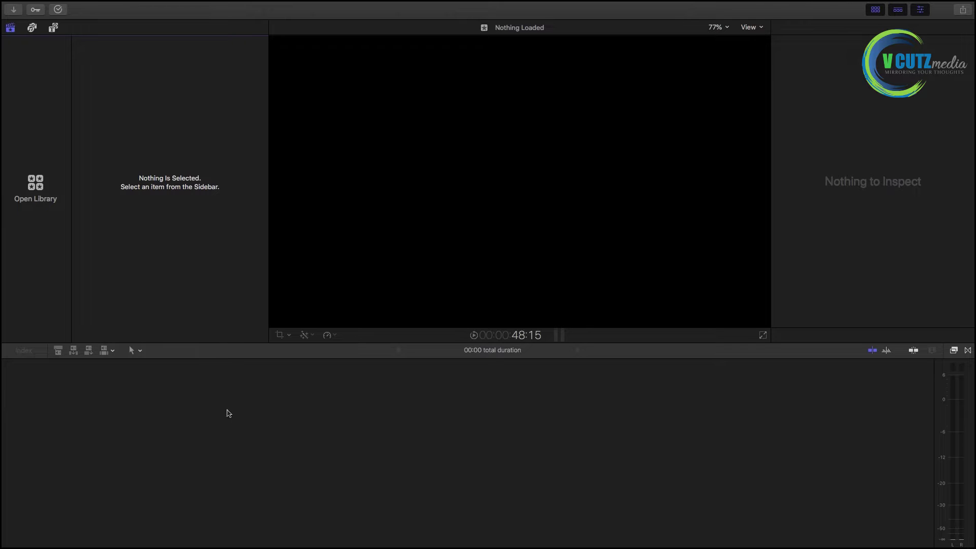
pyautogui.click(108, 5)
pyautogui.press('Escape')
pyautogui.moveTo(109, 4)
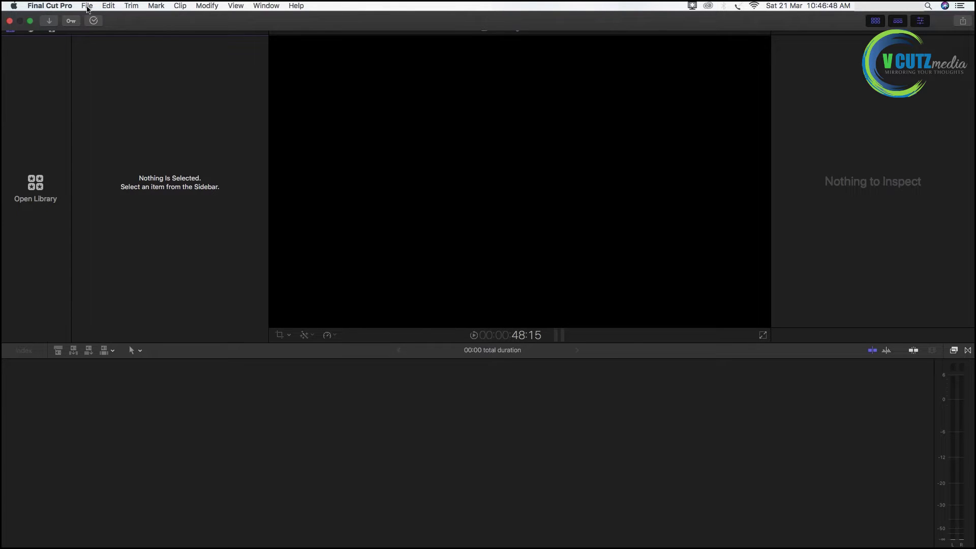
# Create a new library named demo on the Desktop with a Green tag.
pyautogui.click(87, 7)
pyautogui.moveTo(104, 23)
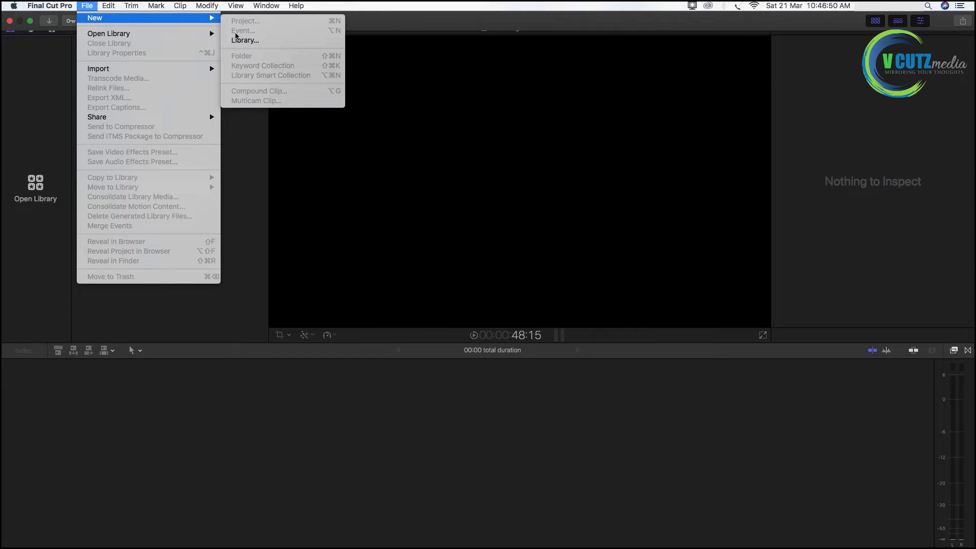
pyautogui.click(244, 41)
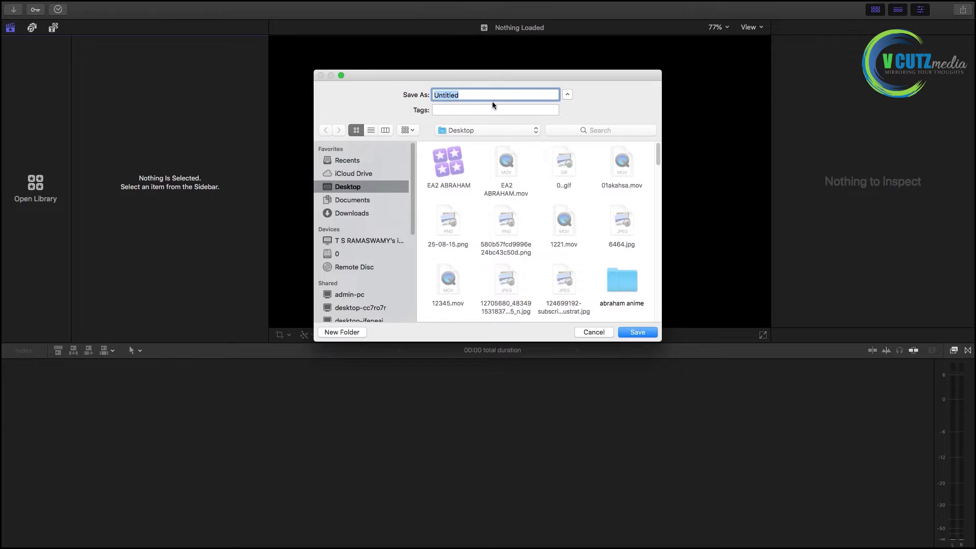
pyautogui.scroll(-3, 566, 225)
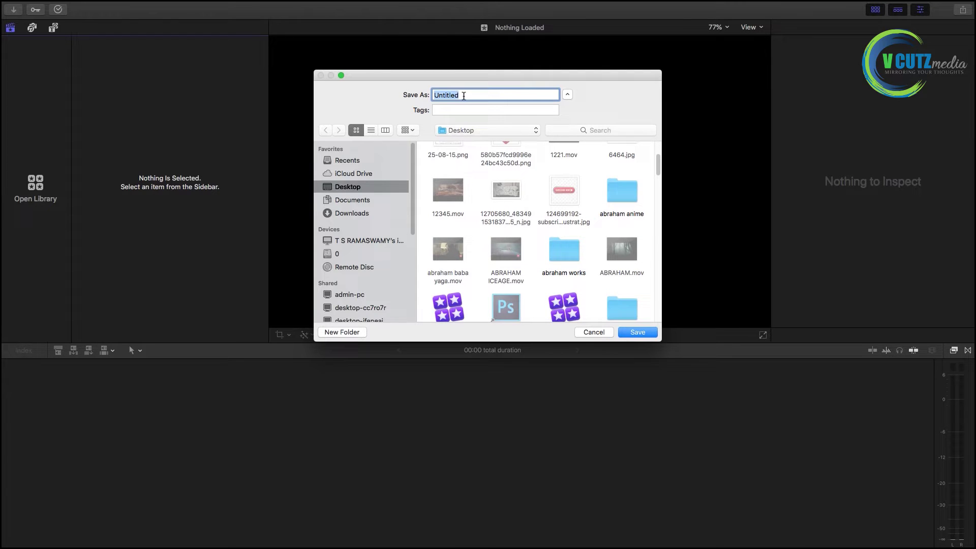
pyautogui.write('demo')
pyautogui.click(525, 111)
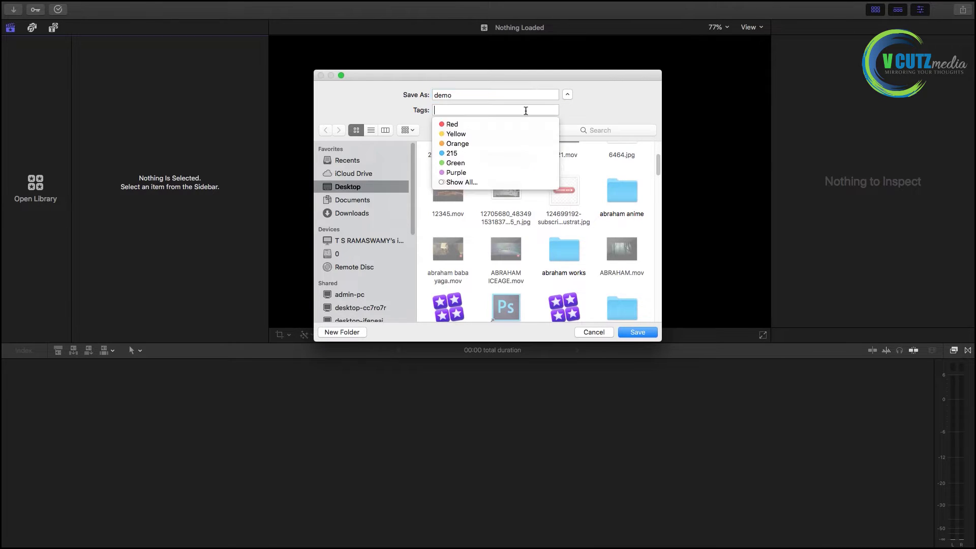
pyautogui.click(457, 164)
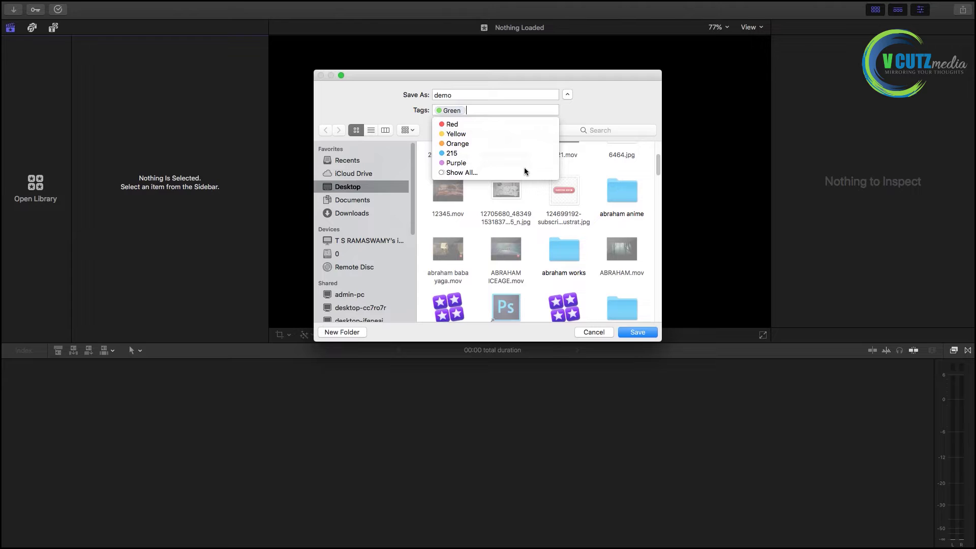
pyautogui.click(638, 333)
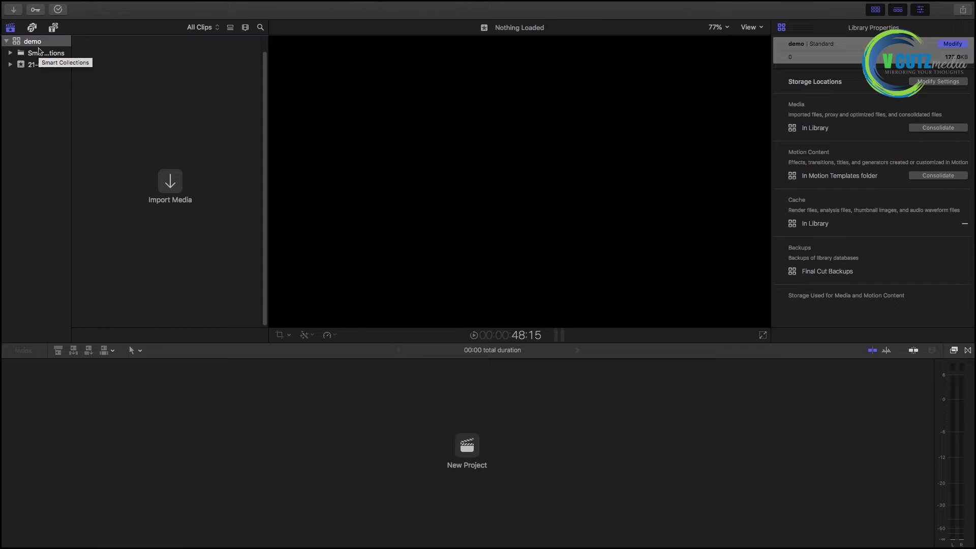
# Create a new event with its own project in the demo library, keeping 1080p HD, 23.98p, Apple ProRes 422 and stereo 48kHz audio.
pyautogui.moveTo(54, 4)
pyautogui.click(94, 6)
pyautogui.moveTo(98, 19)
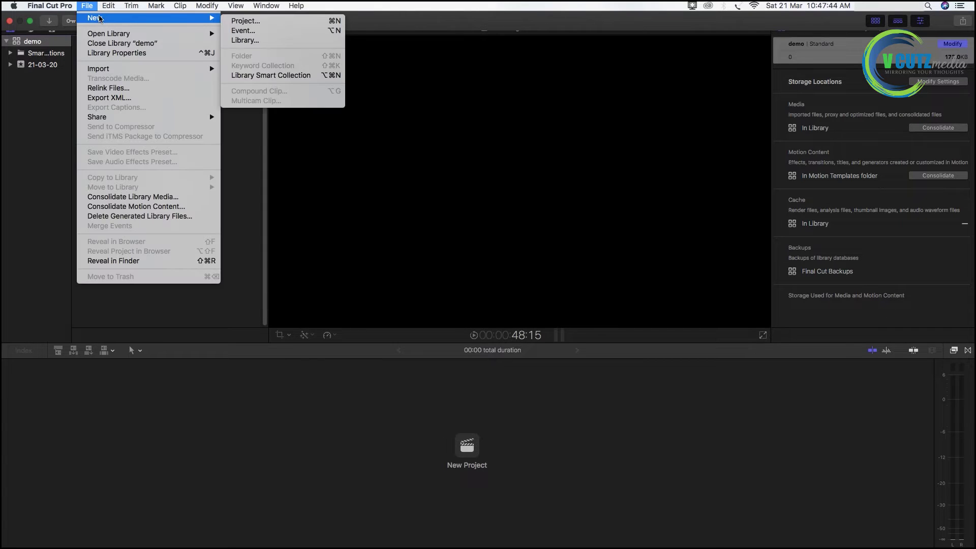
pyautogui.click(238, 31)
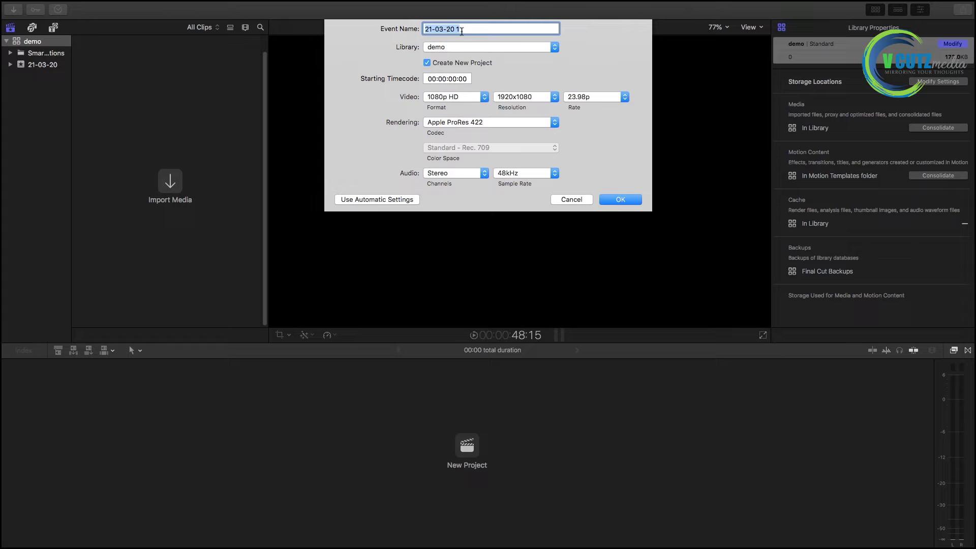
pyautogui.click(556, 50)
pyautogui.click(556, 51)
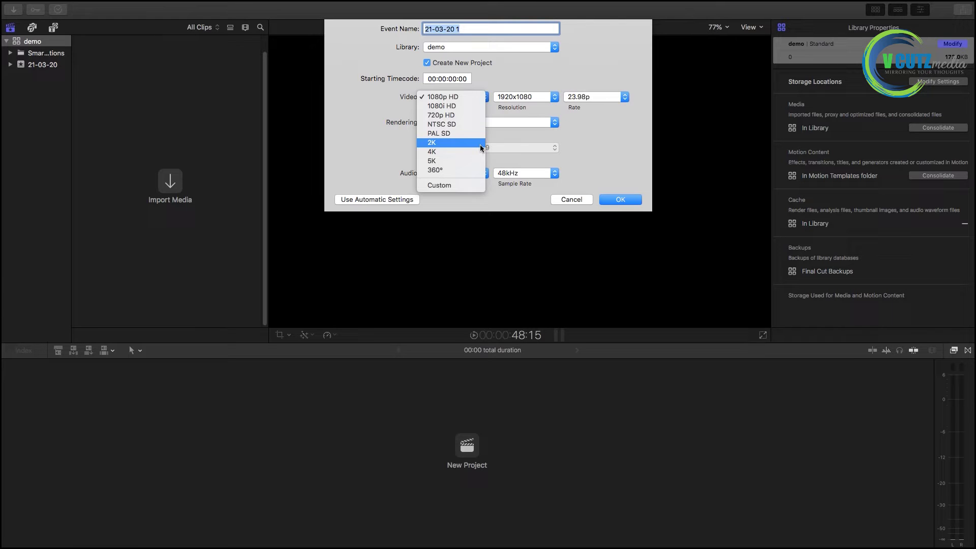
pyautogui.click(569, 121)
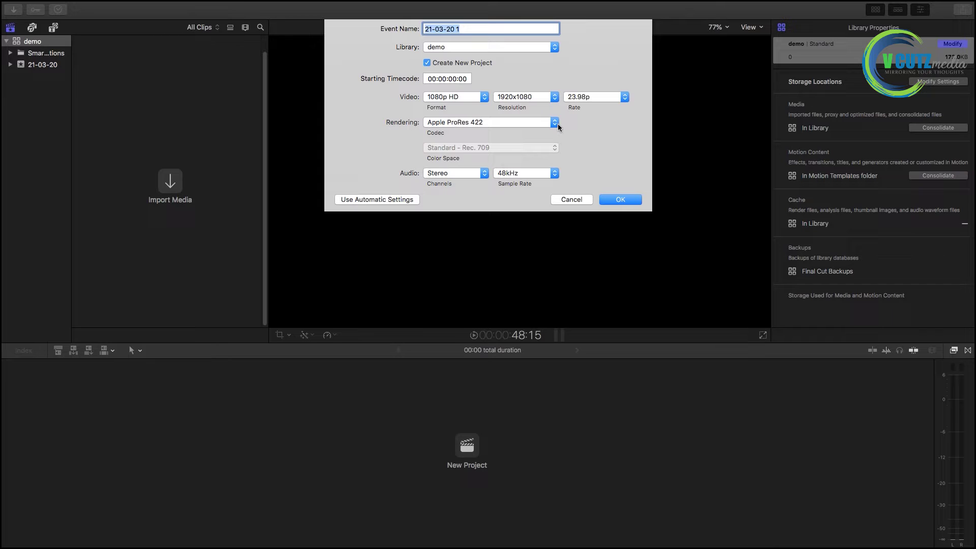
pyautogui.click(556, 124)
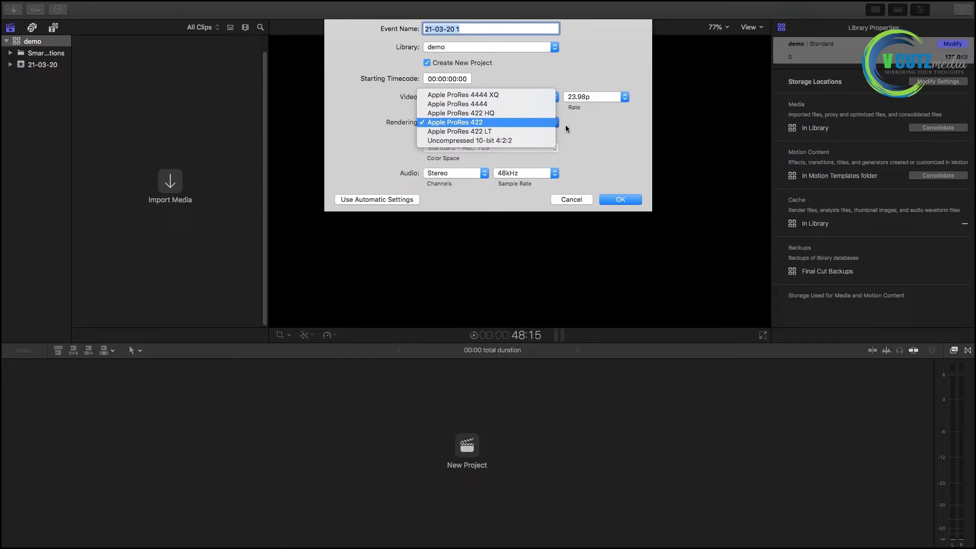
pyautogui.click(566, 125)
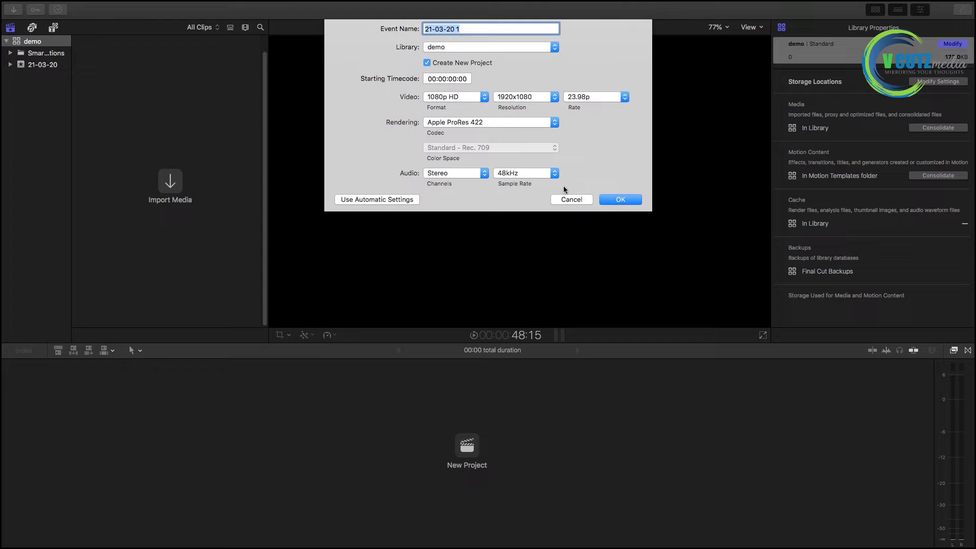
pyautogui.click(483, 174)
pyautogui.click(482, 173)
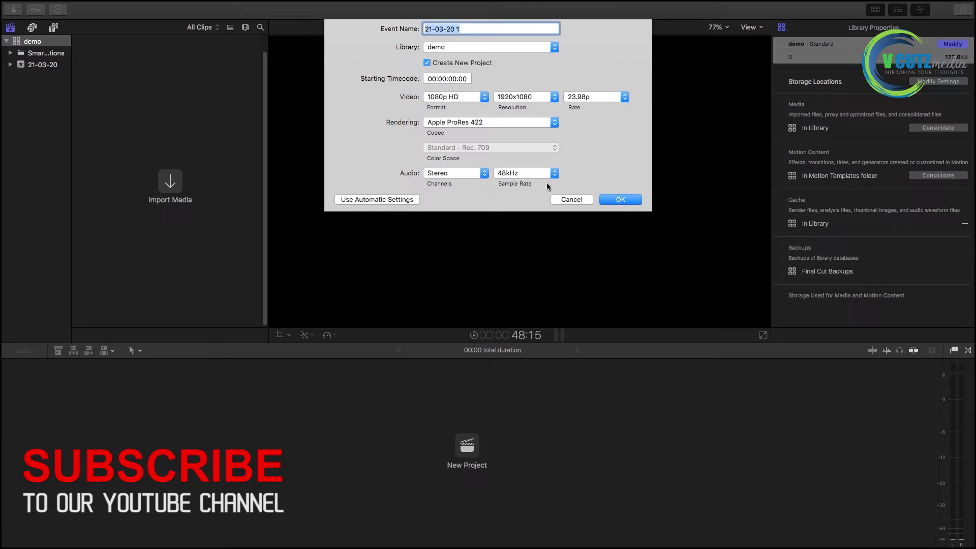
pyautogui.click(616, 200)
# Create another project in the 21-03-20 event with the default name and 1080p HD, 23.98p settings.
pyautogui.moveTo(76, 5)
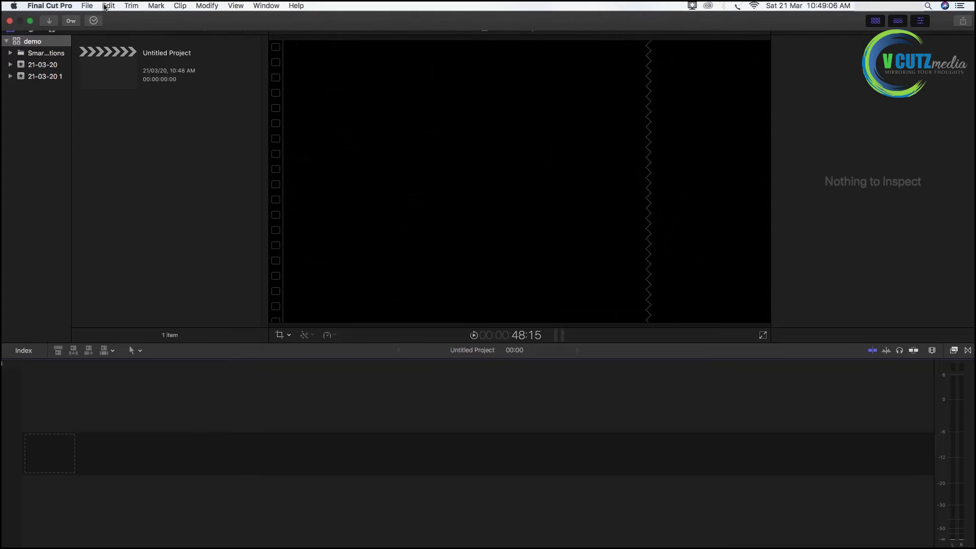
pyautogui.click(89, 6)
pyautogui.moveTo(124, 17)
pyautogui.click(246, 21)
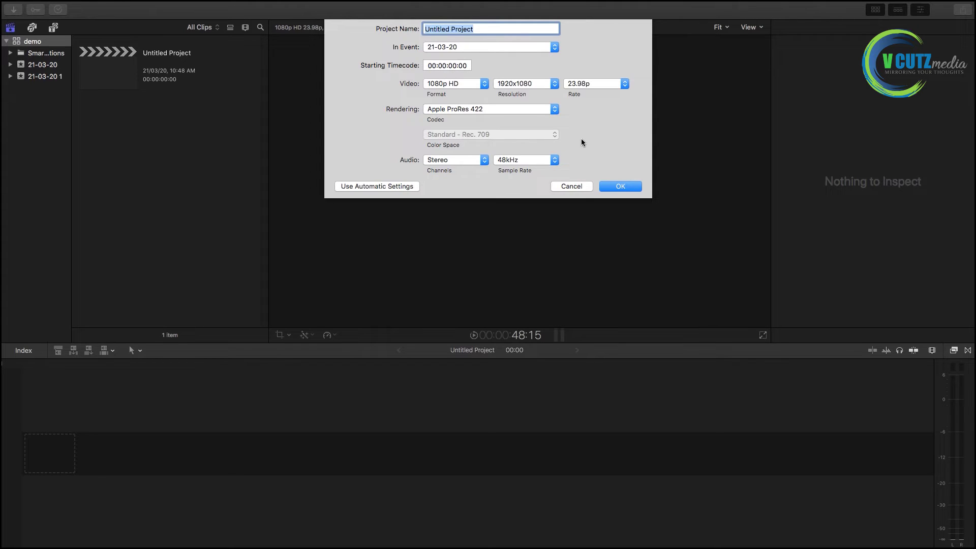
pyautogui.click(554, 47)
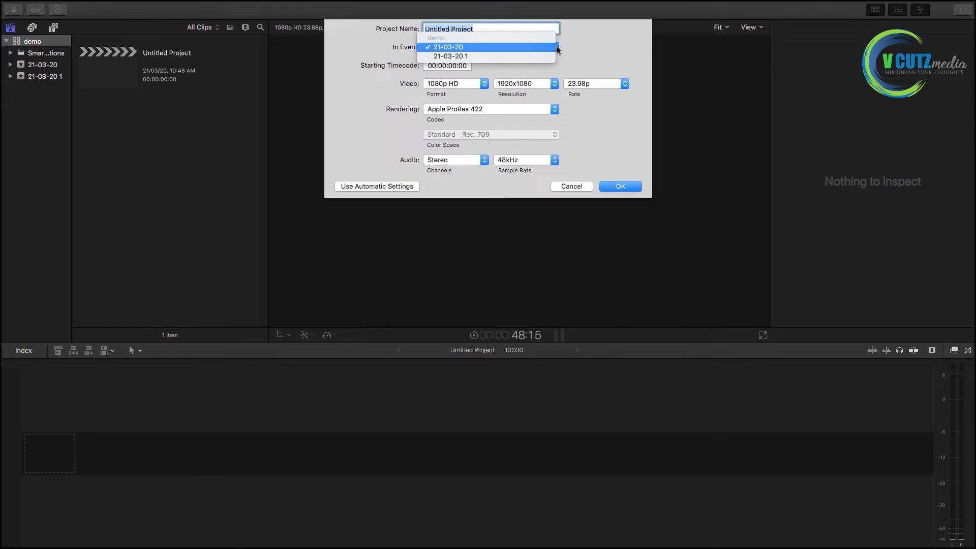
pyautogui.click(557, 49)
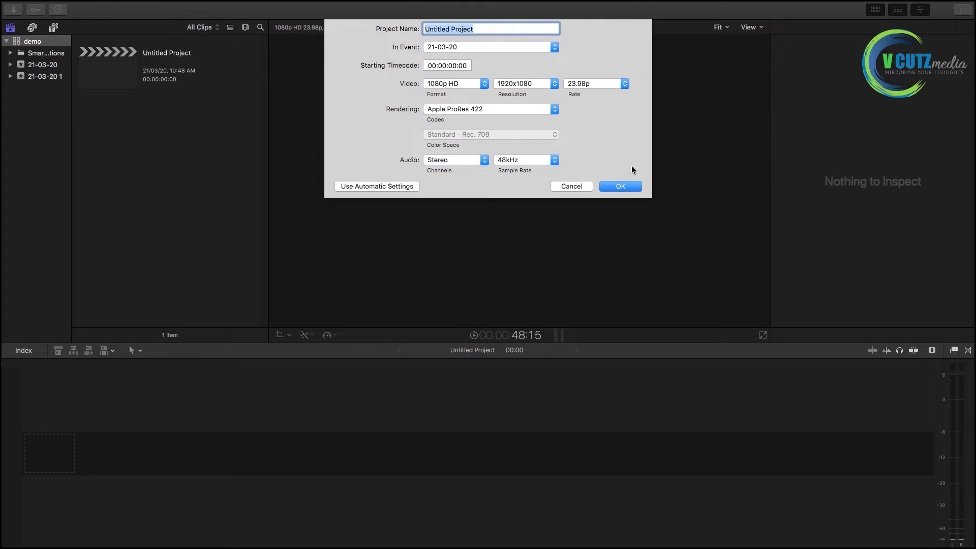
pyautogui.click(628, 185)
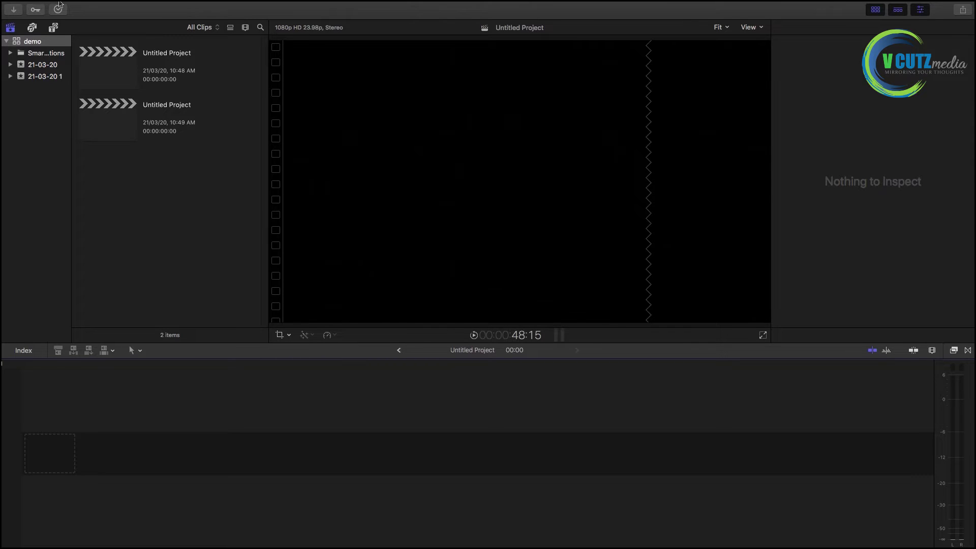
# Import VID_20200216_155028.mp4 from the fcp folder inside Videos into the existing event, copying it to the library.
pyautogui.moveTo(39, 3)
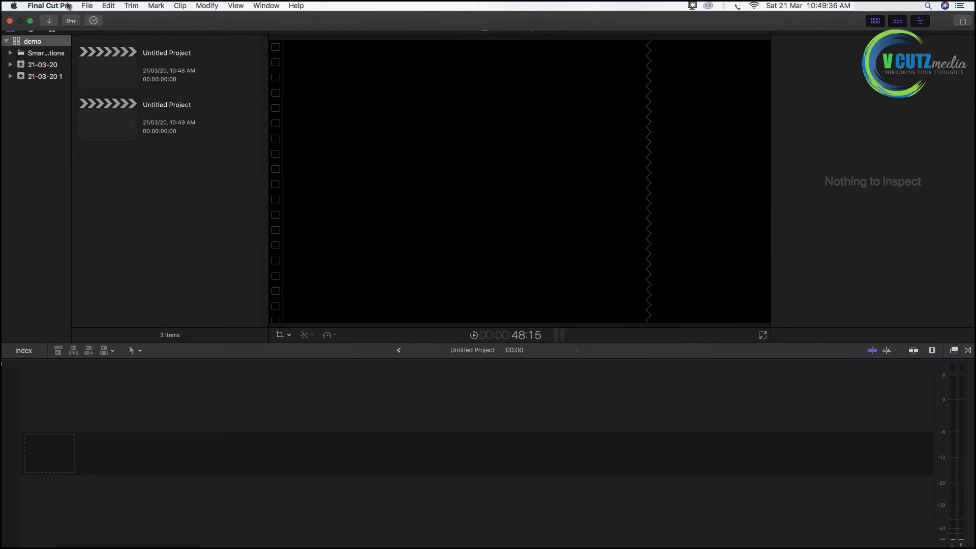
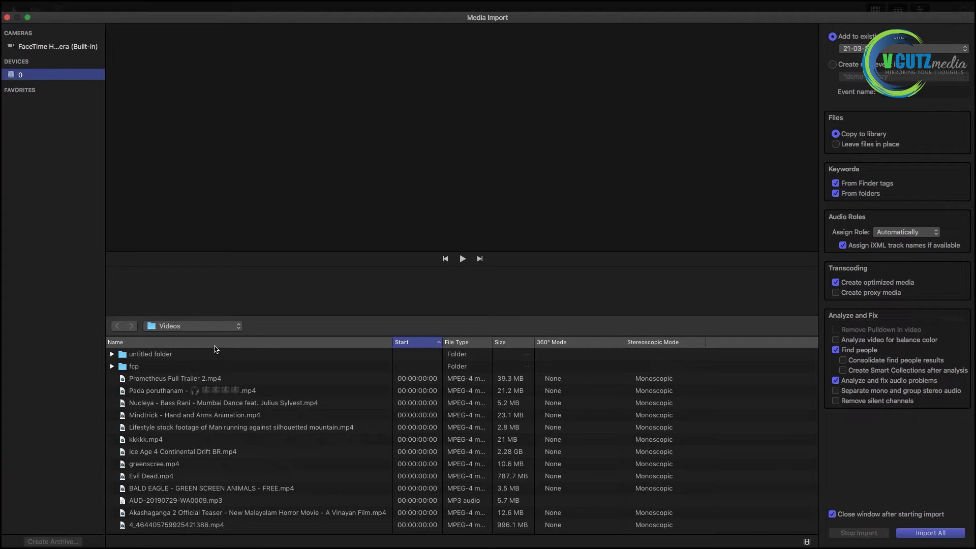
pyautogui.click(224, 327)
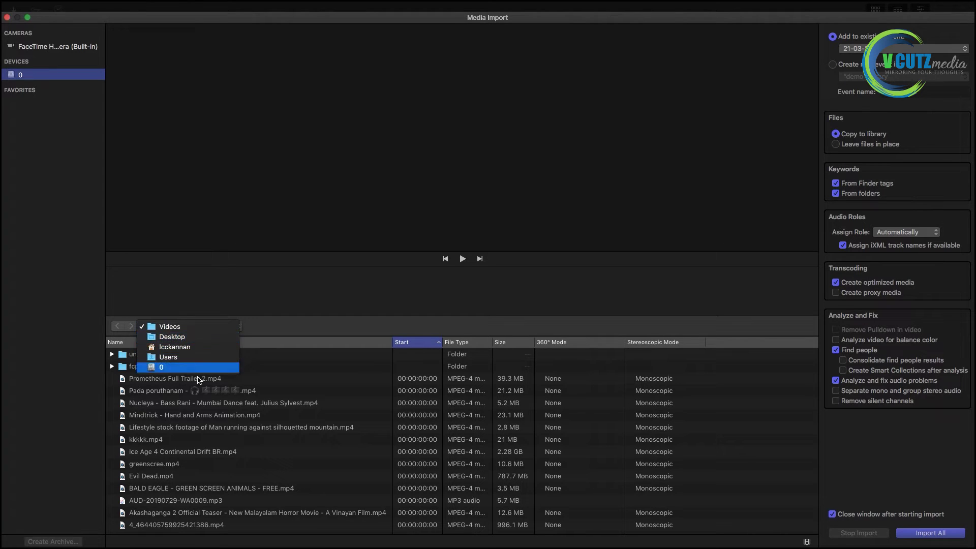
pyautogui.click(261, 350)
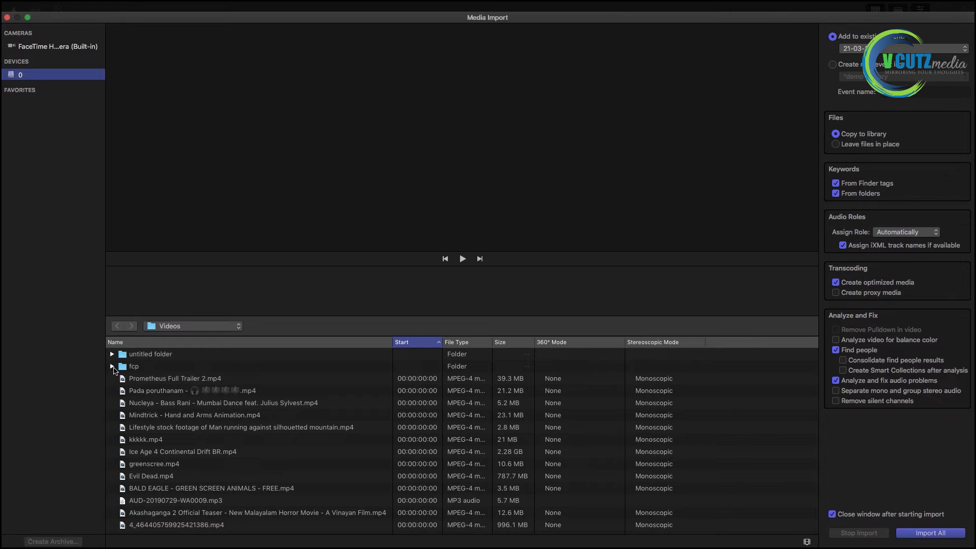
pyautogui.click(112, 366)
pyautogui.click(203, 378)
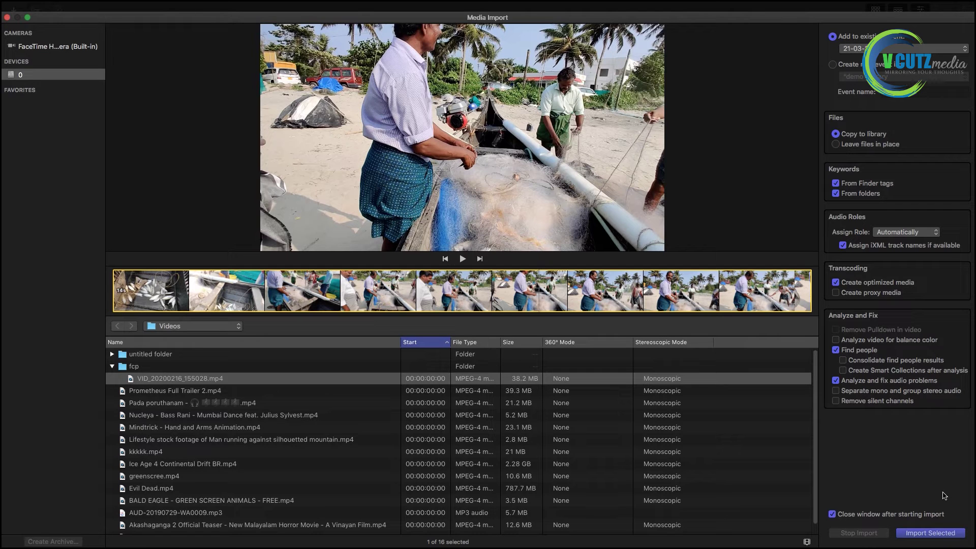
pyautogui.click(935, 533)
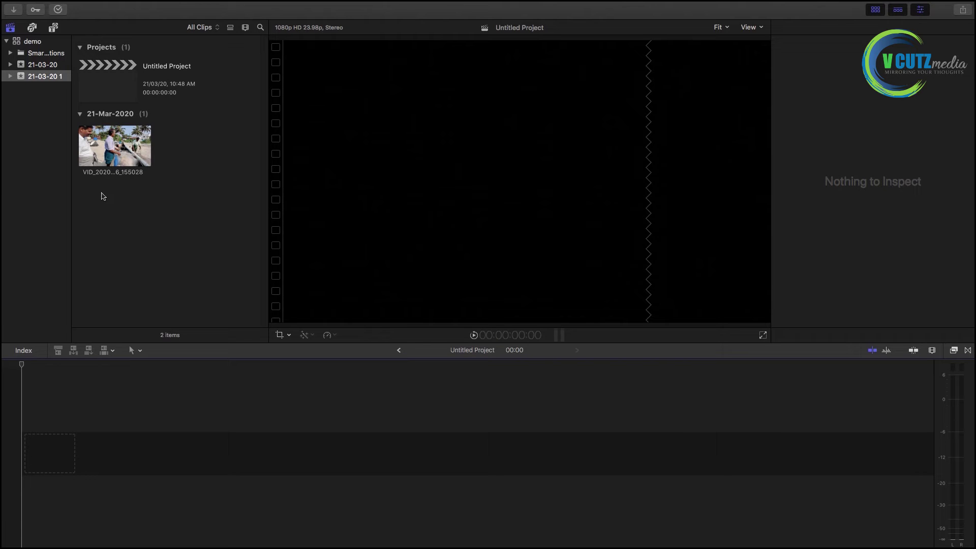
# Play the imported fishing clip in the viewer to preview its footage.
pyautogui.click(97, 151)
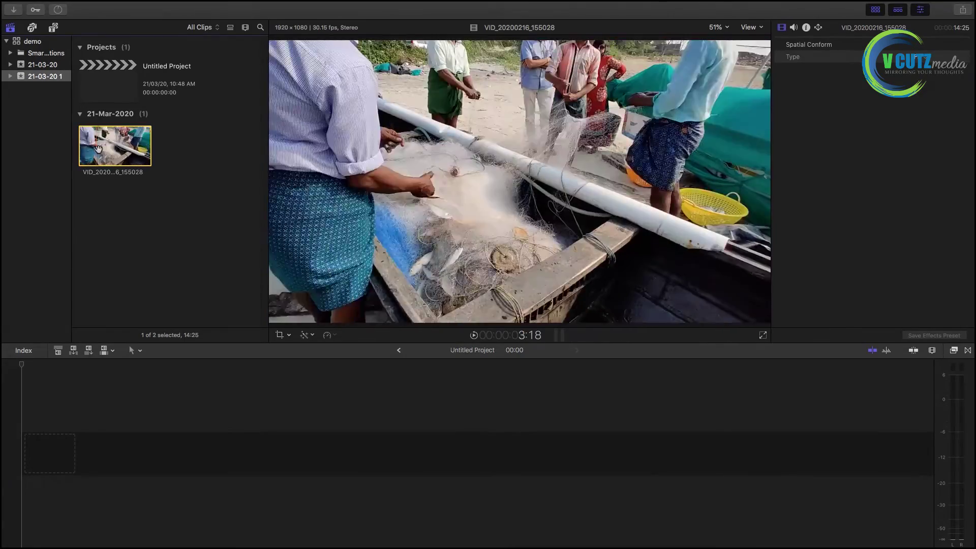
pyautogui.press('space')
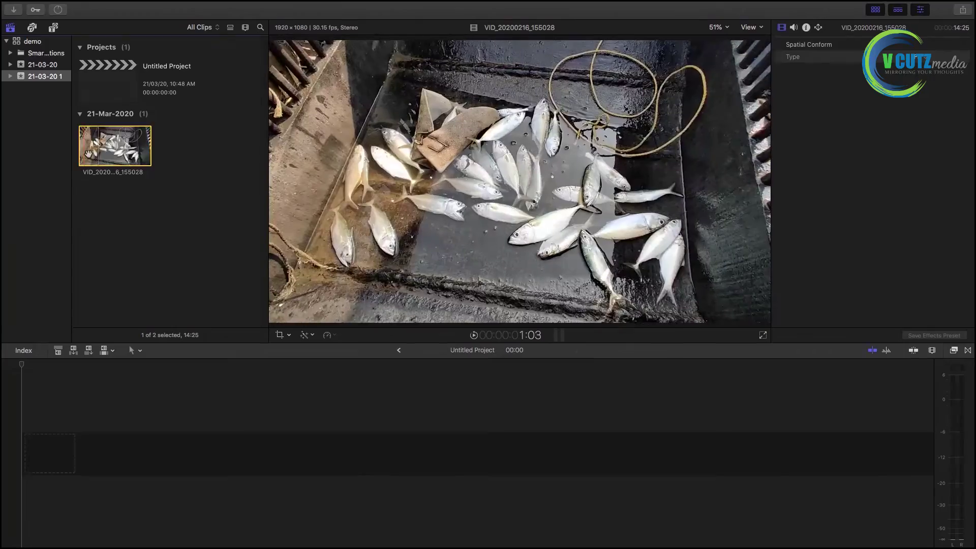
pyautogui.click(152, 442)
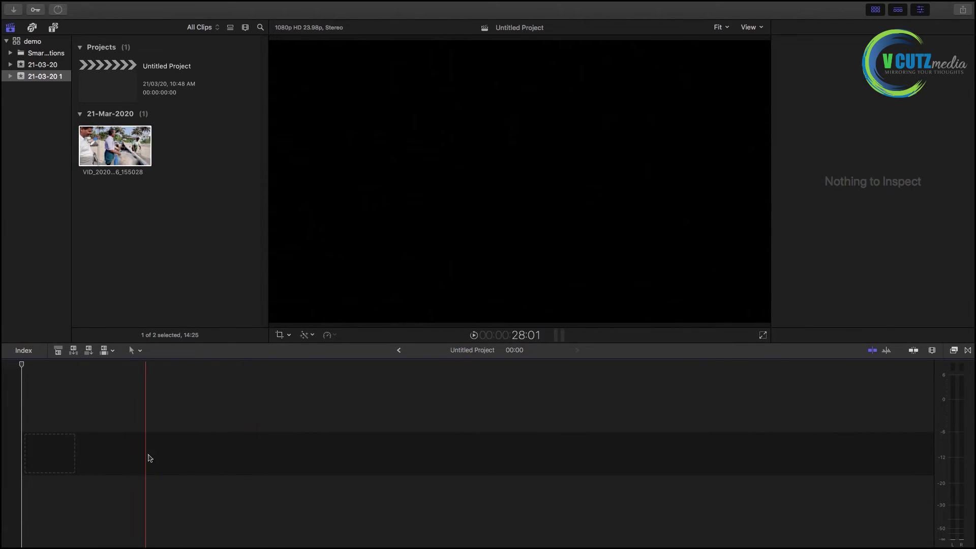
# Select the imported clip and set the edit source to All so both video and audio are added to the timeline.
pyautogui.click(110, 151)
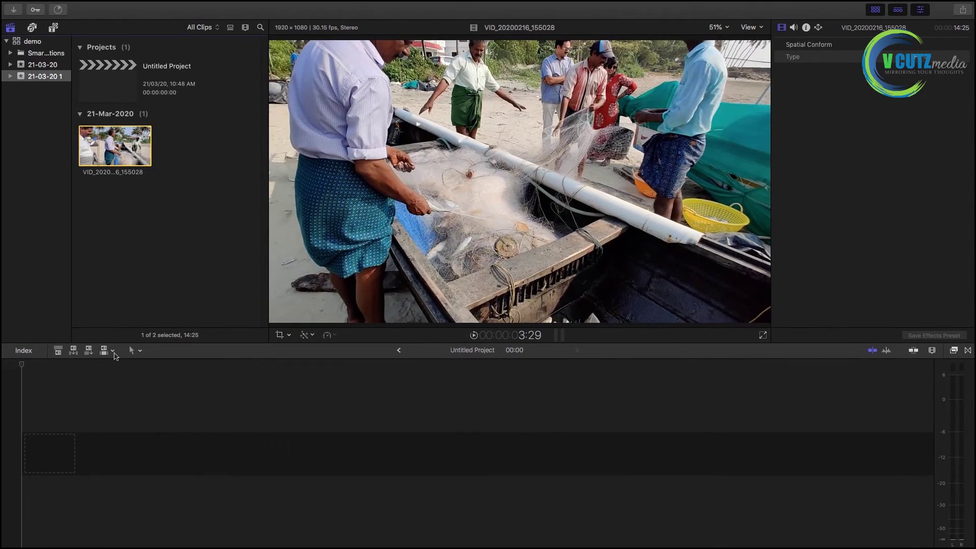
pyautogui.click(113, 352)
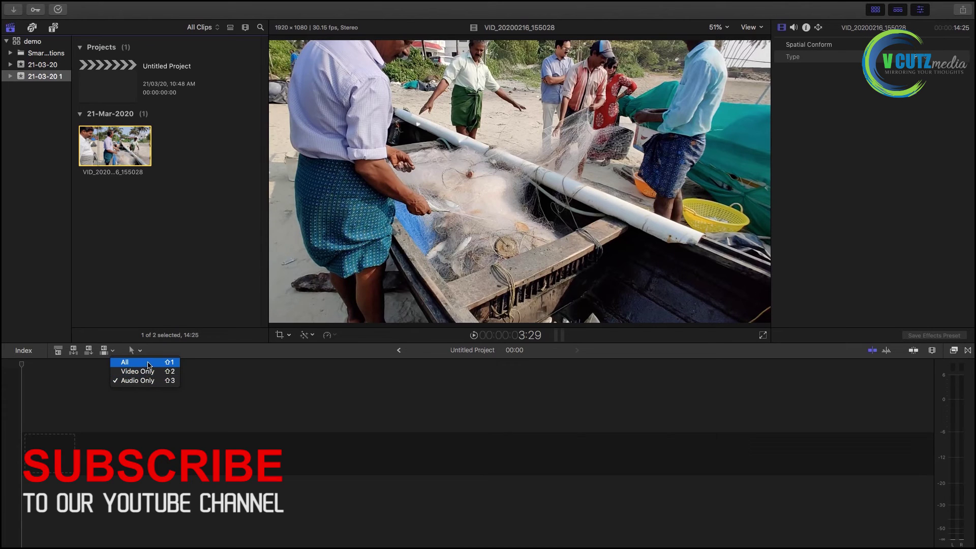
pyautogui.click(150, 365)
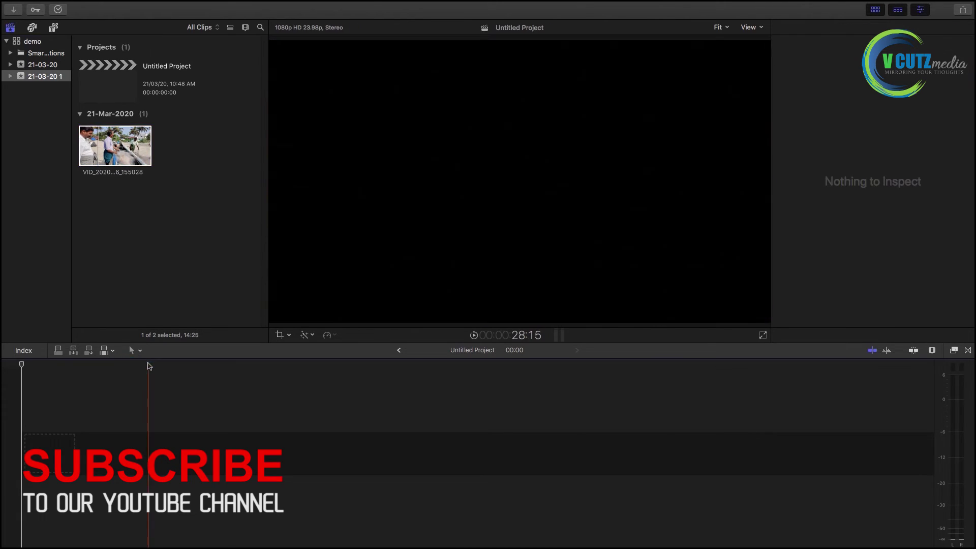
pyautogui.click(114, 350)
pyautogui.click(115, 351)
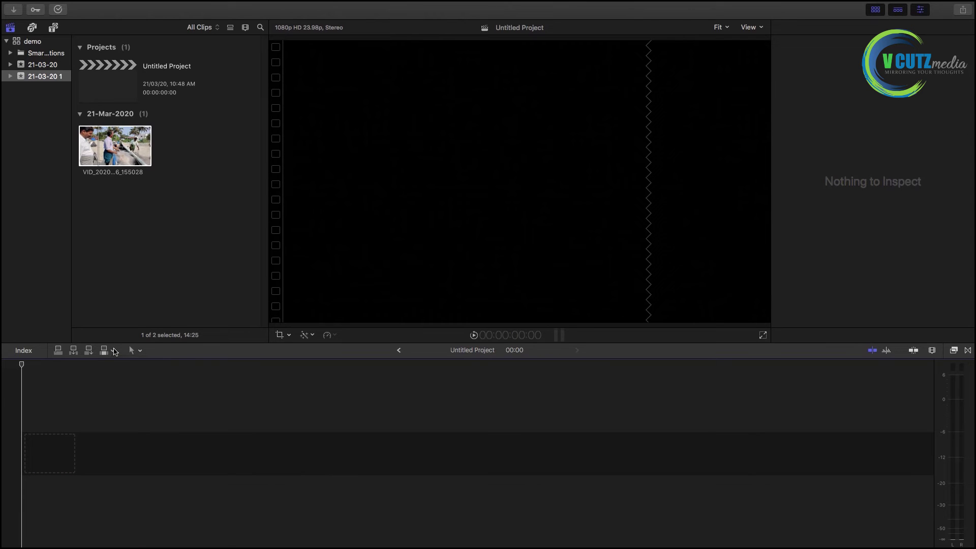
pyautogui.click(114, 352)
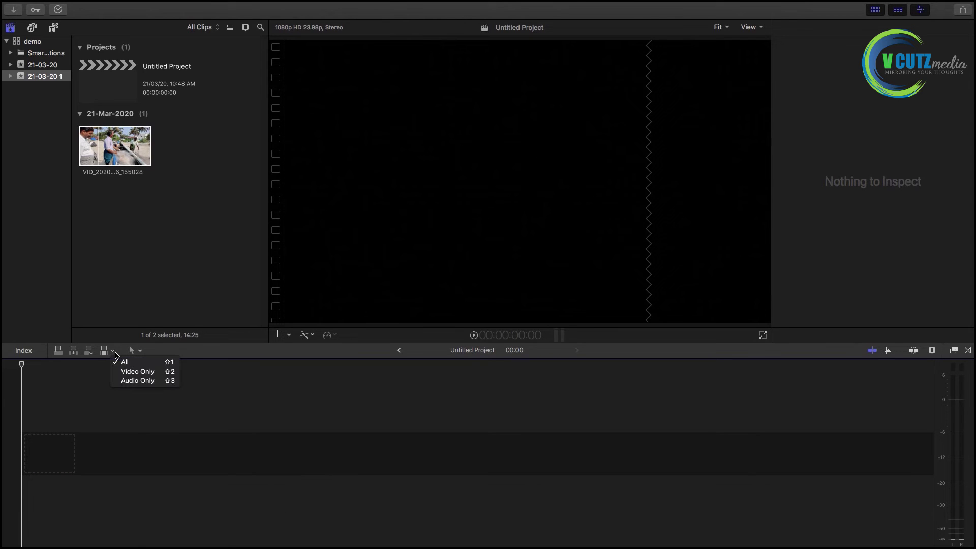
# Mark a range in the imported fishing clip, setting the range start at 3:22 and the range end at 9:19.
pyautogui.click(105, 136)
pyautogui.click(105, 137)
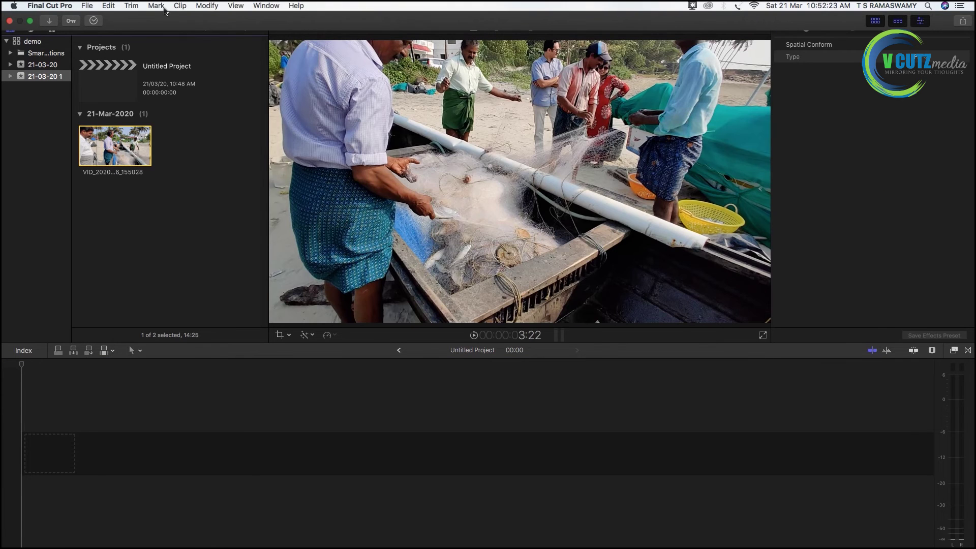
pyautogui.click(156, 6)
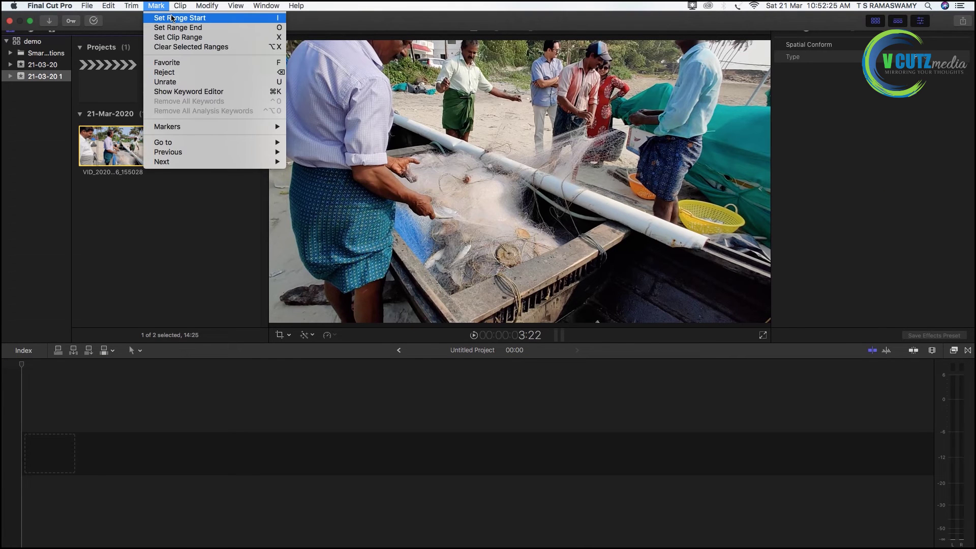
pyautogui.click(177, 19)
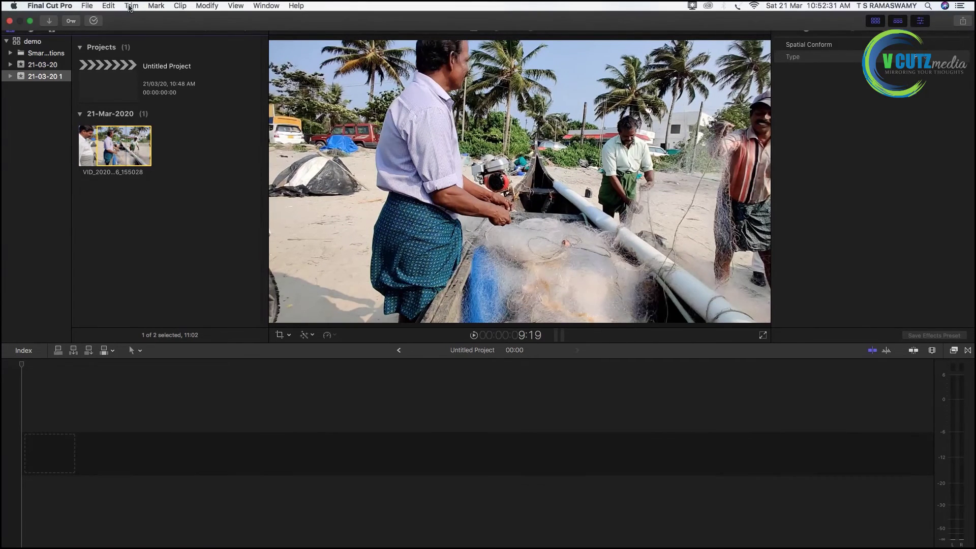
pyautogui.click(157, 5)
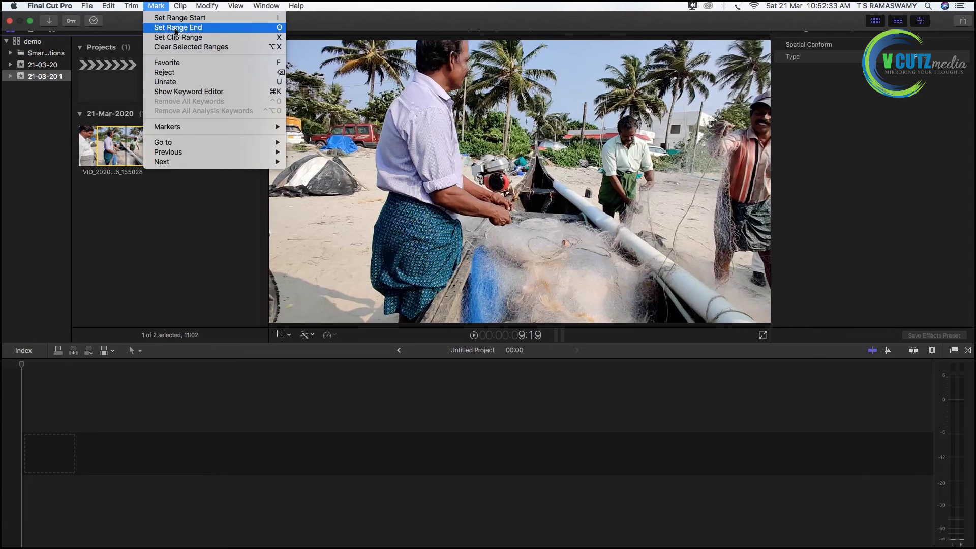
pyautogui.click(176, 28)
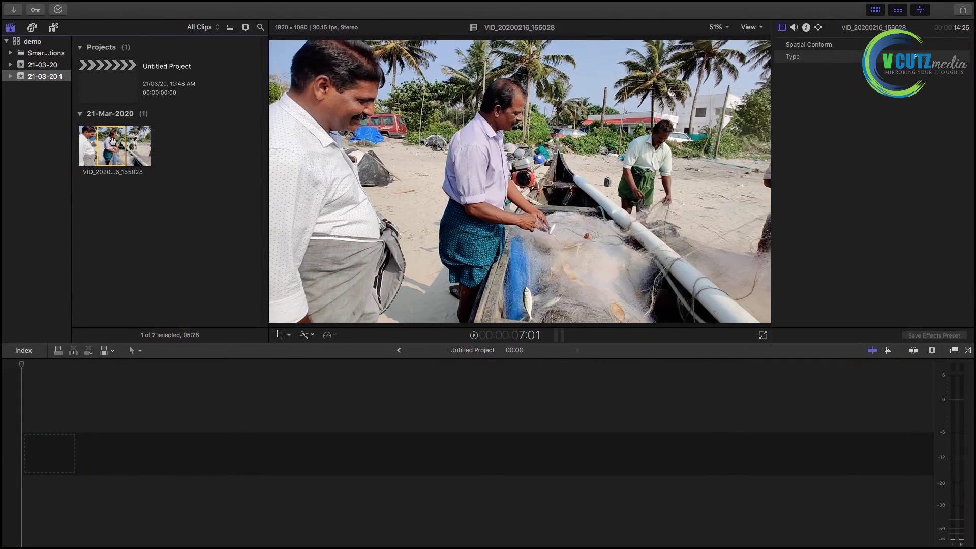
# Add the marked clip range to the start of the empty project timeline and preview it from about 3:13.
pyautogui.moveTo(112, 144); pyautogui.dragTo(70, 449)
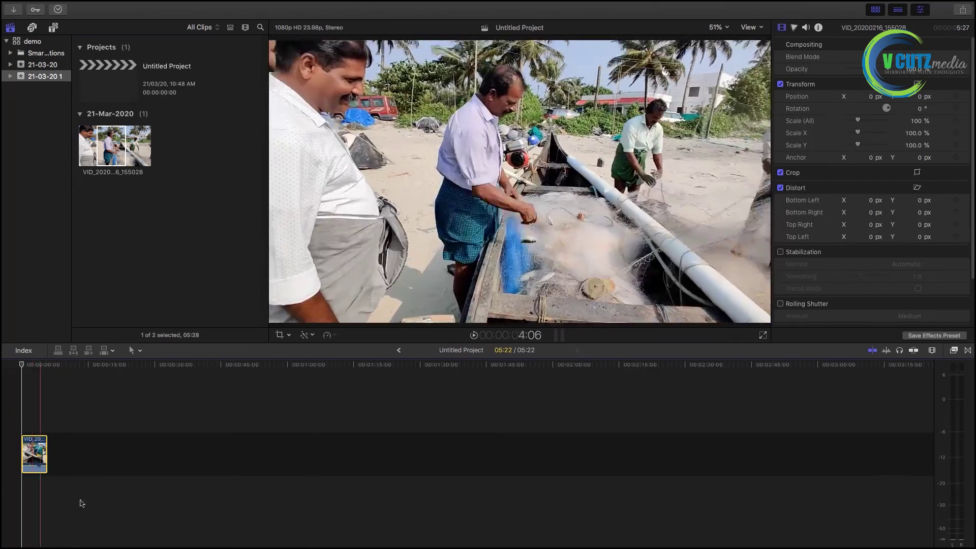
pyautogui.moveTo(23, 367); pyautogui.dragTo(40, 382)
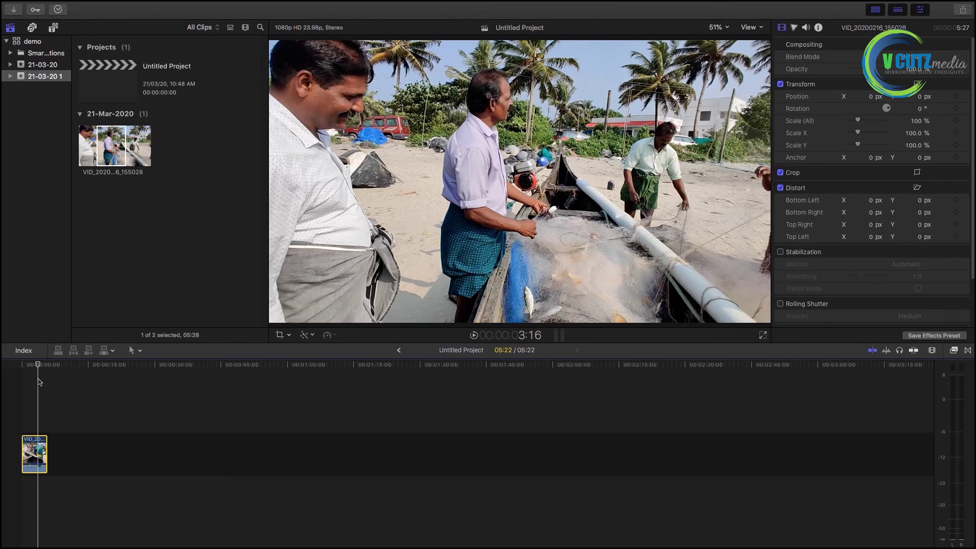
pyautogui.moveTo(39, 382); pyautogui.dragTo(38, 381)
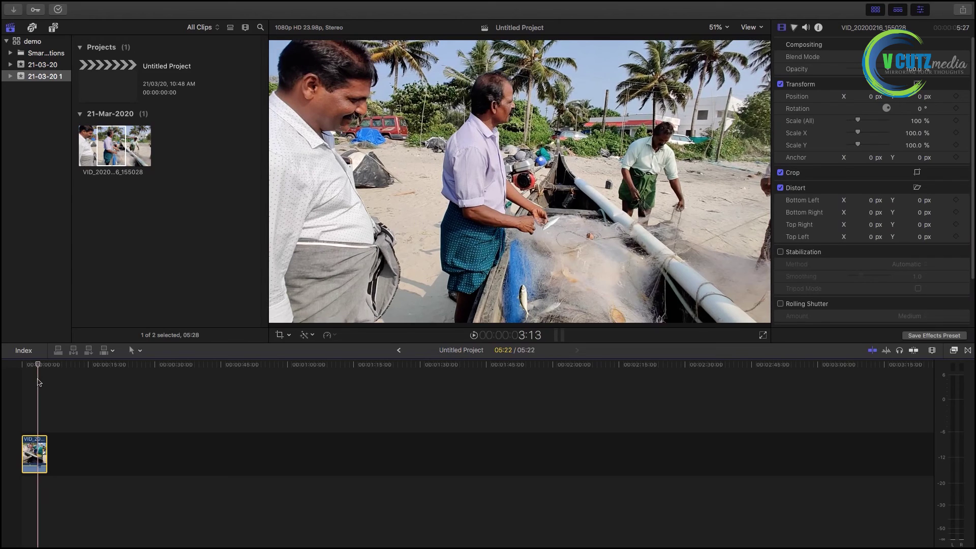
pyautogui.press('space')
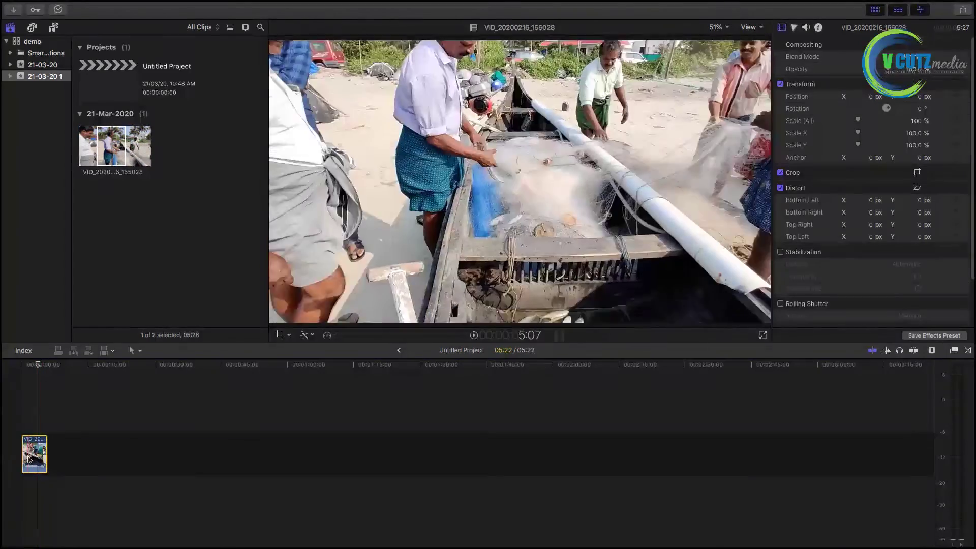